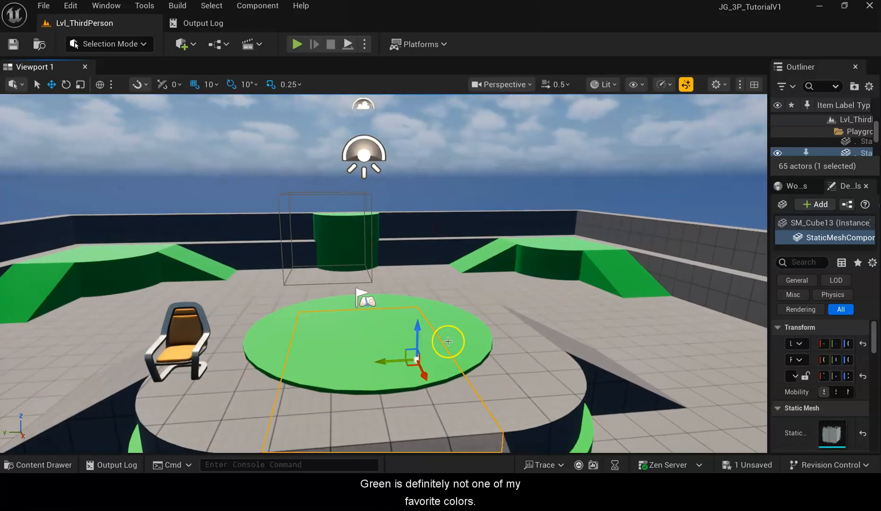
Select the green round platform in the level and widen the Outliner and Details panels, switching to the Details tab.
{"action": "left_click", "coordinate": [367, 365]}
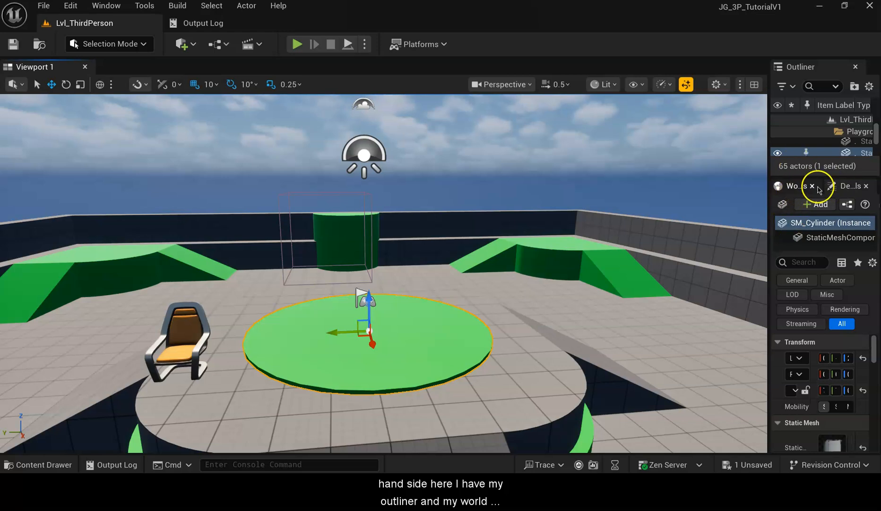
{"action": "left_click", "coordinate": [791, 187]}
{"action": "left_click", "coordinate": [846, 186]}
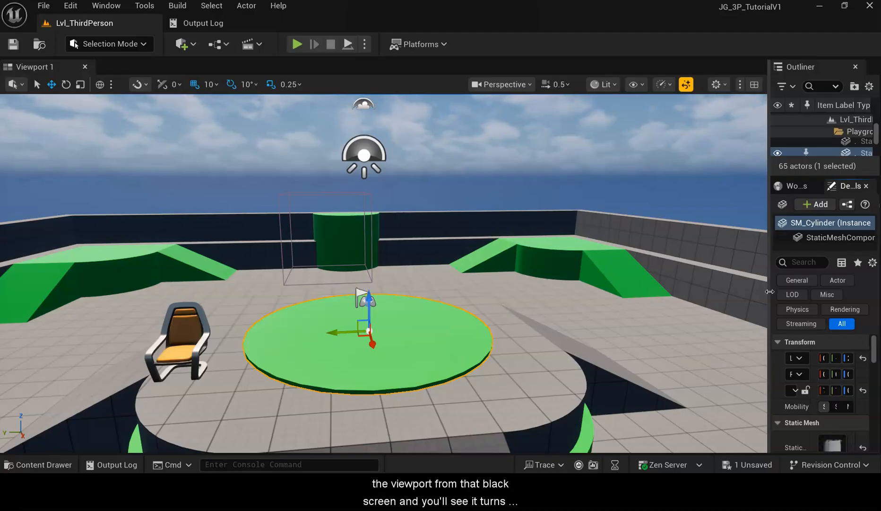
{"action": "left_click_drag", "start_coordinate": [770, 292], "coordinate": [606, 296]}
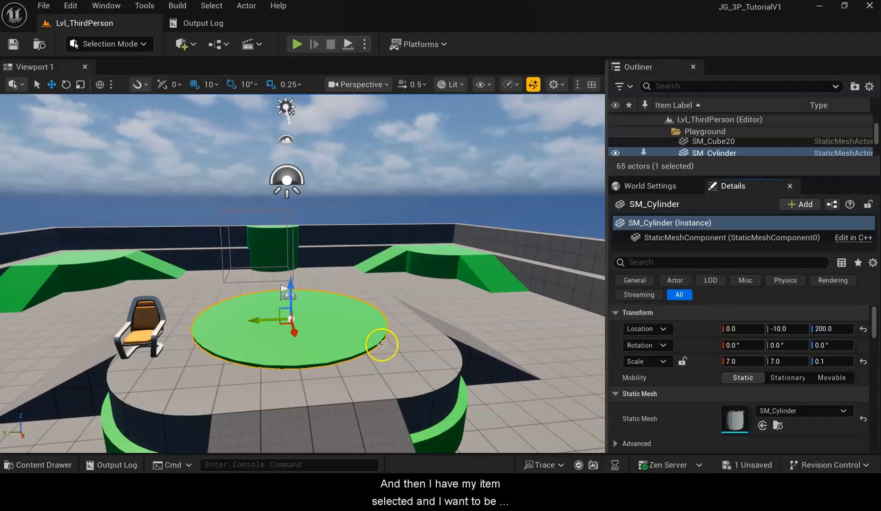
{"action": "left_click", "coordinate": [754, 186]}
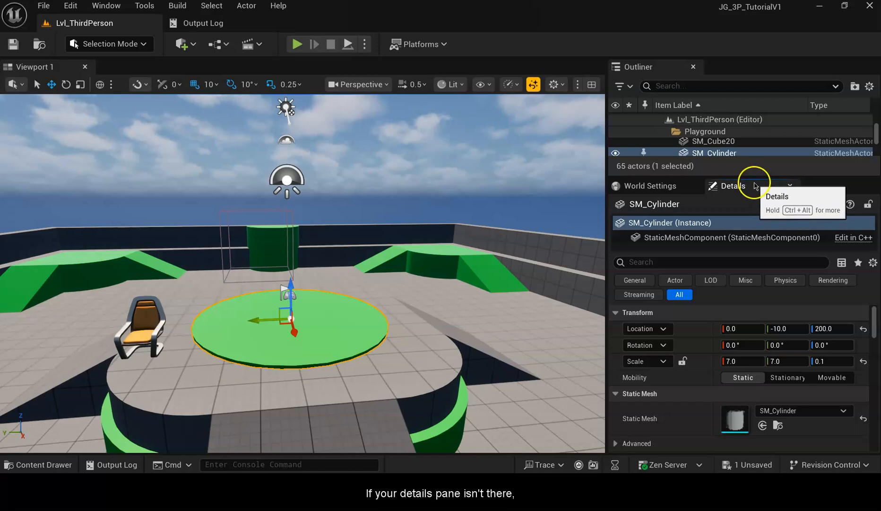
{"action": "left_click", "coordinate": [106, 5]}
{"action": "mouse_move", "coordinate": [156, 84]}
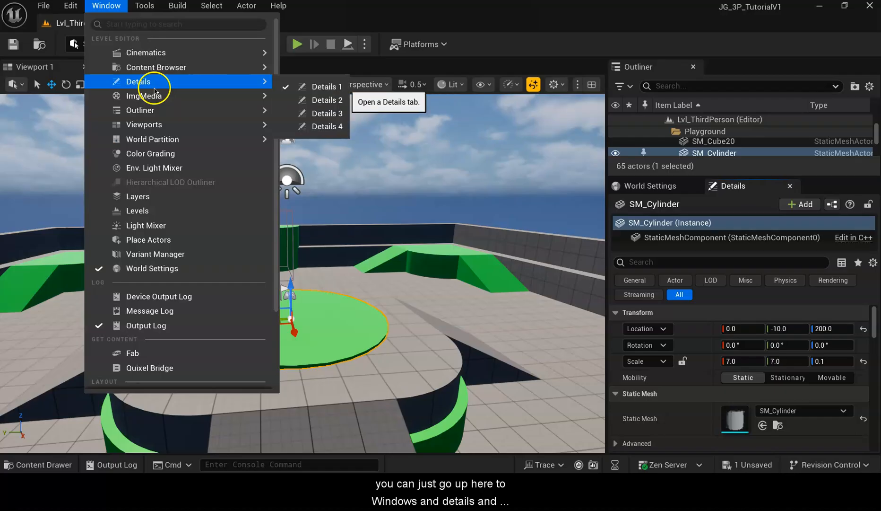
{"action": "left_click", "coordinate": [335, 100]}
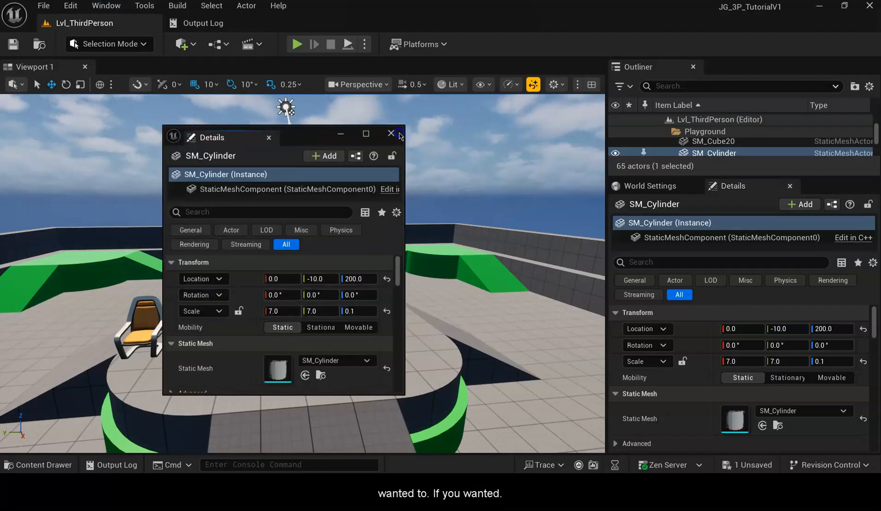
{"action": "left_click", "coordinate": [398, 134]}
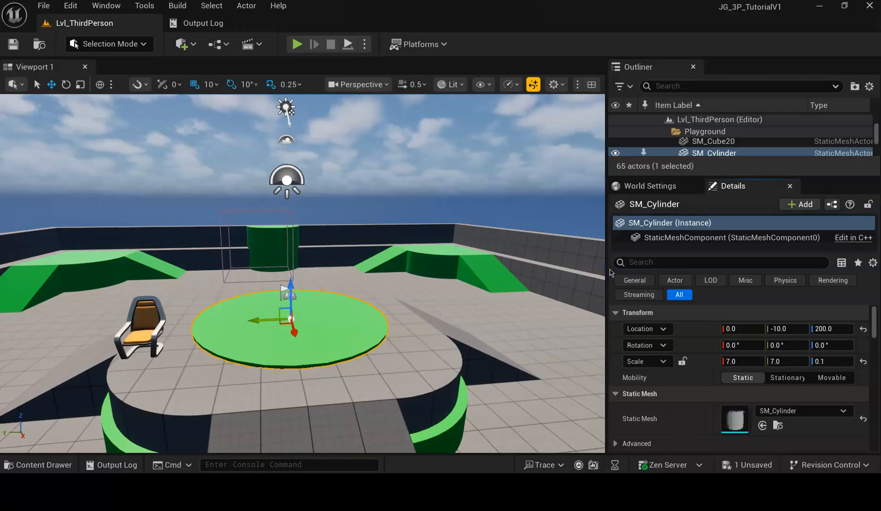
Widen the side panel further and change the selected platform's static mesh to SM_Cube_02.
{"action": "left_click_drag", "start_coordinate": [608, 267], "coordinate": [553, 268]}
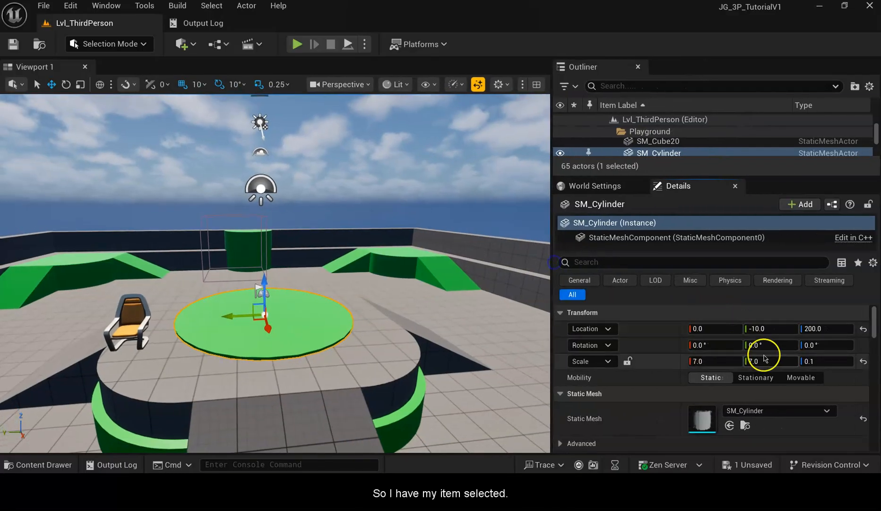
{"action": "scroll", "coordinate": [771, 324], "scroll_direction": "down", "scroll_amount": 5}
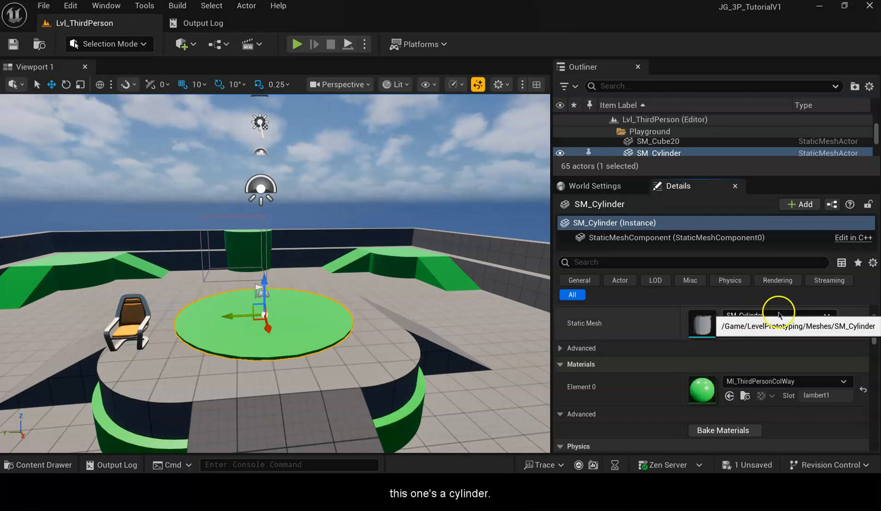
{"action": "left_click", "coordinate": [809, 320]}
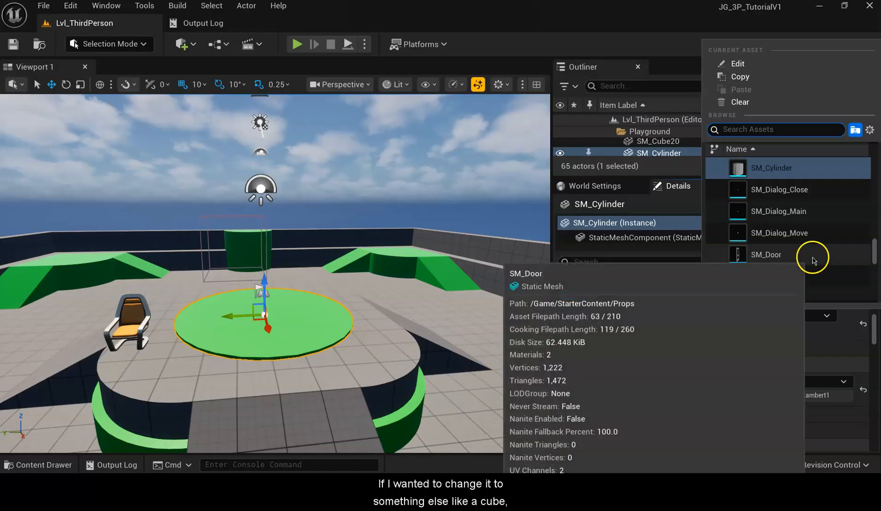
{"action": "scroll", "coordinate": [817, 225], "scroll_direction": "up", "scroll_amount": 4}
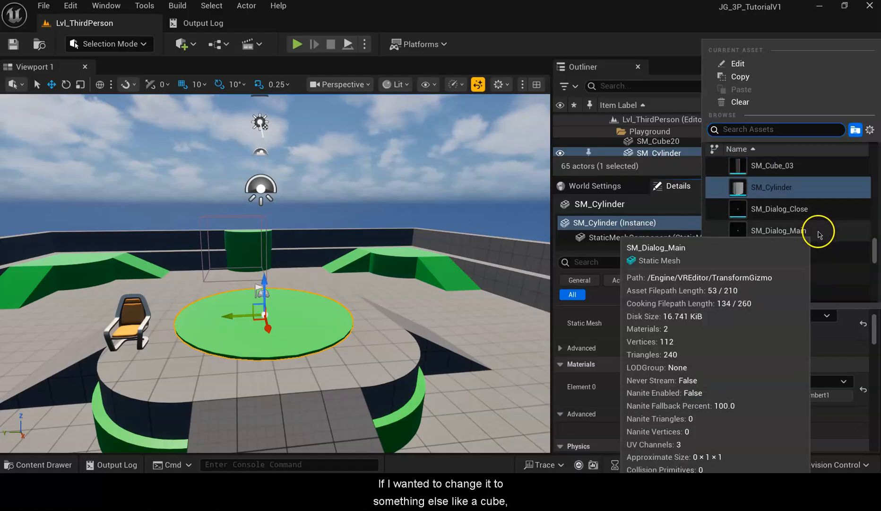
{"action": "left_click", "coordinate": [809, 204]}
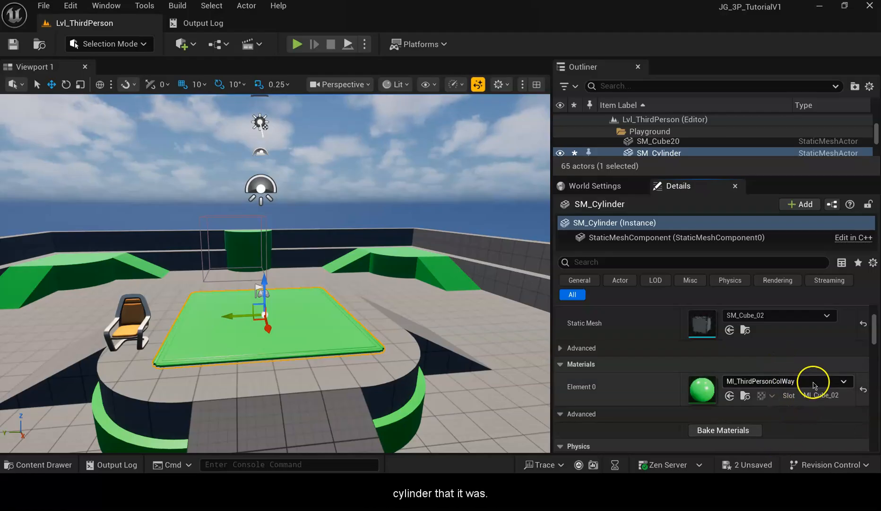
Search the material assets for blue and assign MI_Template_BaseBlue to the platform's Element 0 material.
{"action": "scroll", "coordinate": [813, 384], "scroll_direction": "down", "scroll_amount": 3}
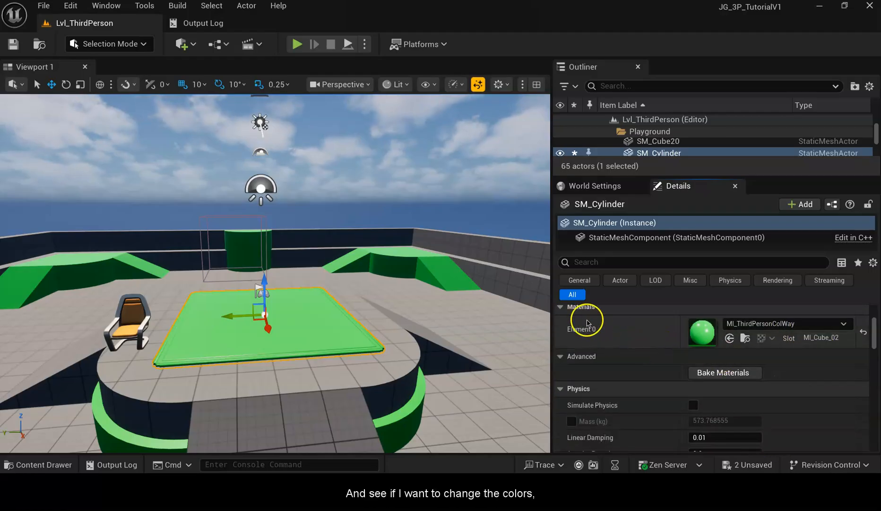
{"action": "scroll", "coordinate": [628, 369], "scroll_direction": "up", "scroll_amount": 1}
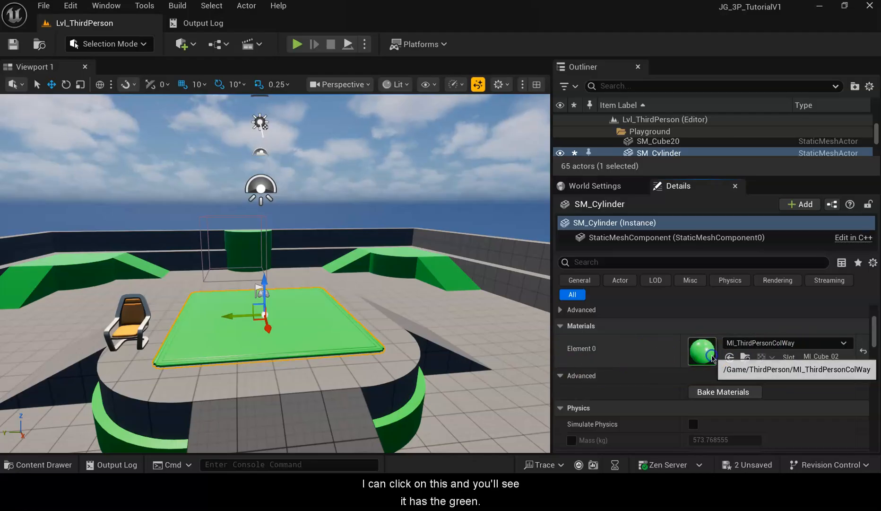
{"action": "left_click", "coordinate": [789, 344]}
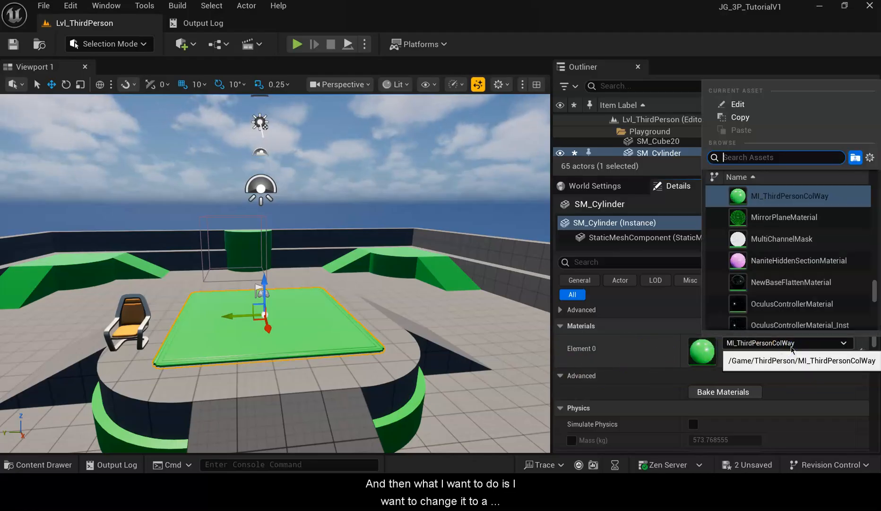
{"action": "scroll", "coordinate": [822, 274], "scroll_direction": "down", "scroll_amount": 3}
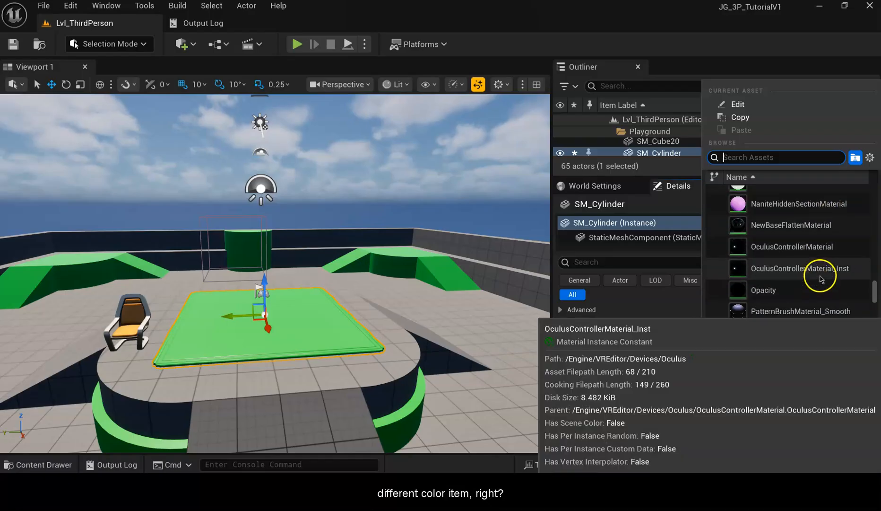
{"action": "scroll", "coordinate": [822, 239], "scroll_direction": "down", "scroll_amount": 3}
{"action": "scroll", "coordinate": [825, 237], "scroll_direction": "down", "scroll_amount": 3}
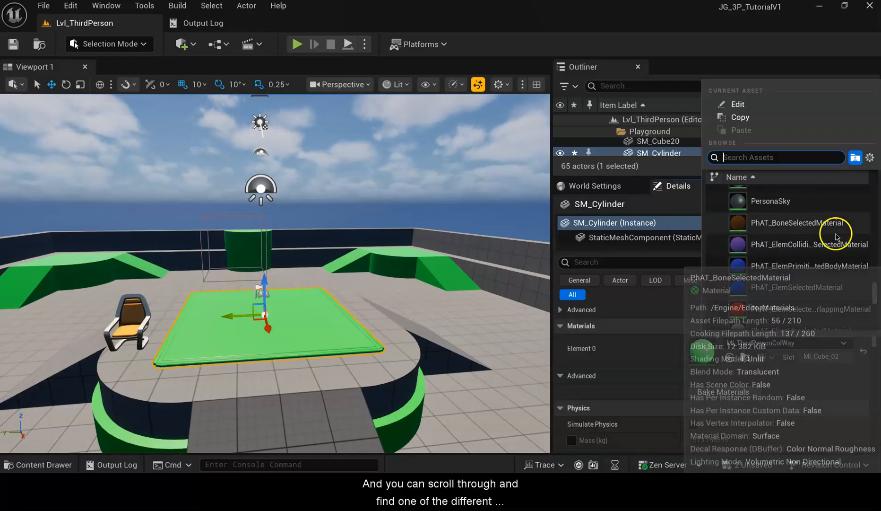
{"action": "scroll", "coordinate": [835, 236], "scroll_direction": "down", "scroll_amount": 6}
{"action": "scroll", "coordinate": [837, 237], "scroll_direction": "down", "scroll_amount": 5}
{"action": "left_click_drag", "start_coordinate": [876, 305], "coordinate": [875, 196]}
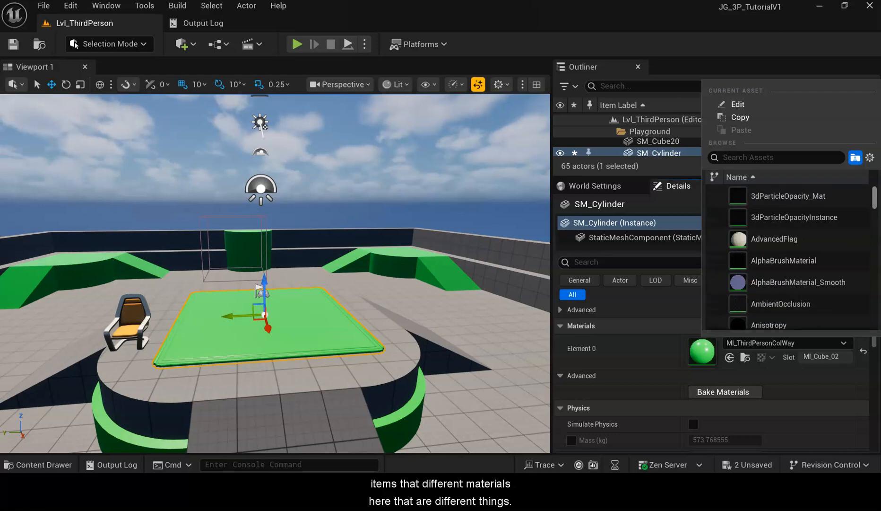
{"action": "left_click", "coordinate": [810, 157]}
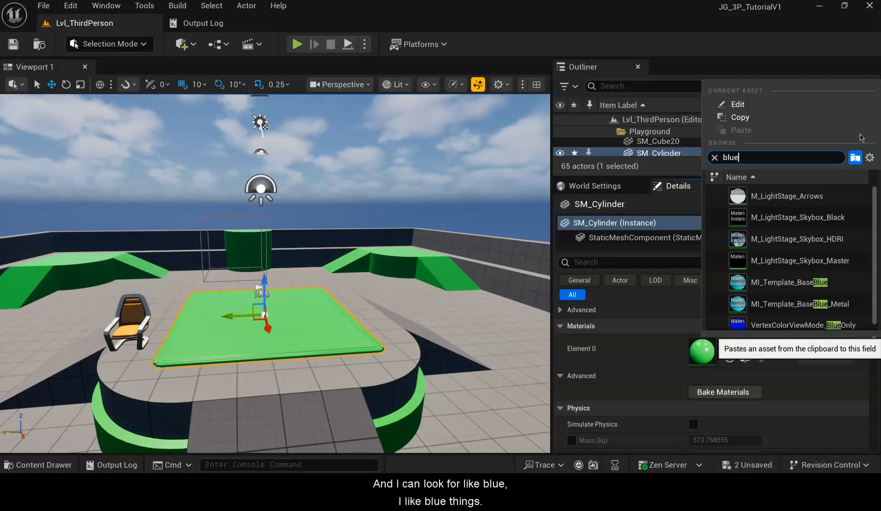
{"action": "scroll", "coordinate": [834, 256], "scroll_direction": "down", "scroll_amount": 1}
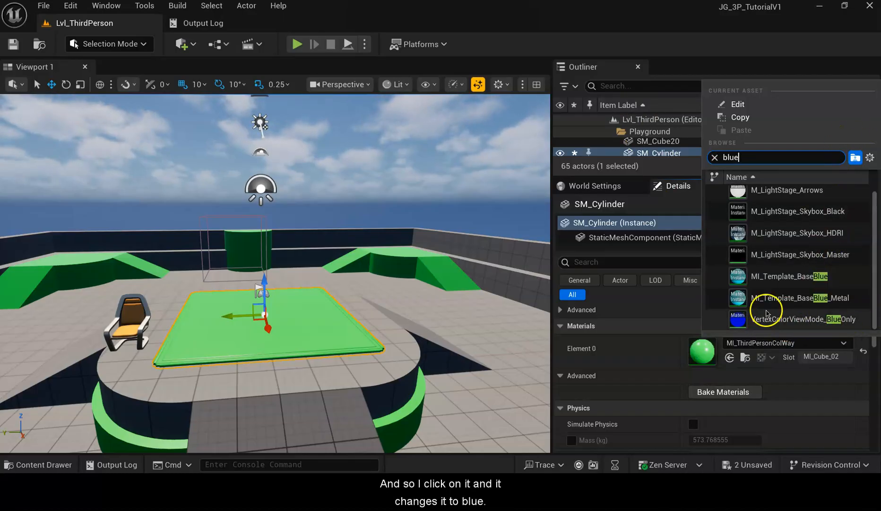
{"action": "left_click", "coordinate": [775, 278]}
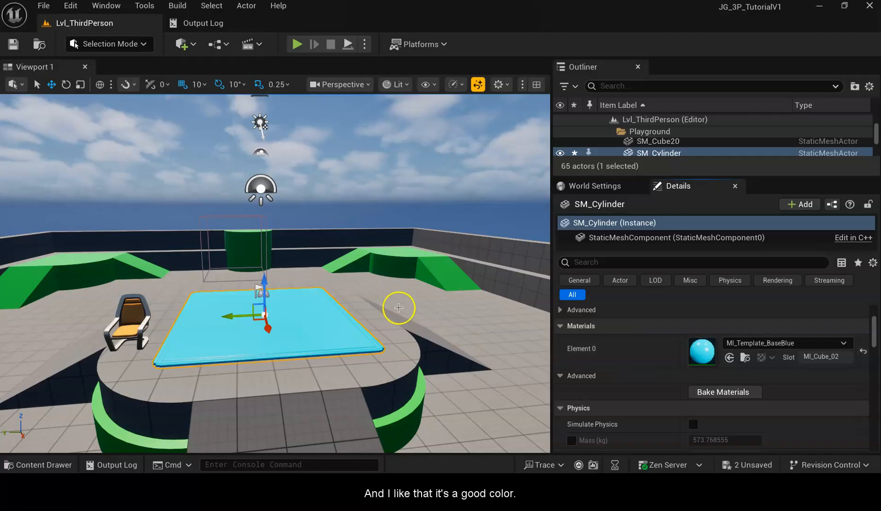
Play the level, walk the character across the blue platform, and exit play mode.
{"action": "left_click", "coordinate": [296, 44]}
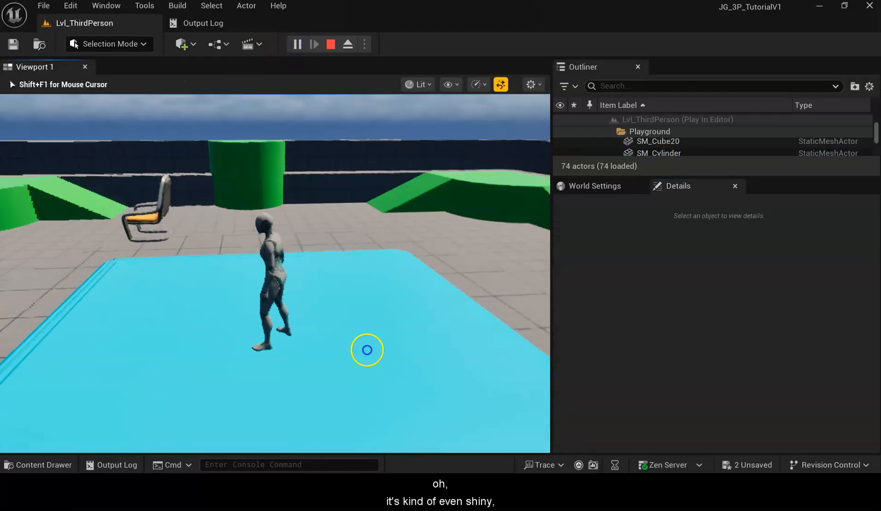
{"action": "key", "text": "w"}
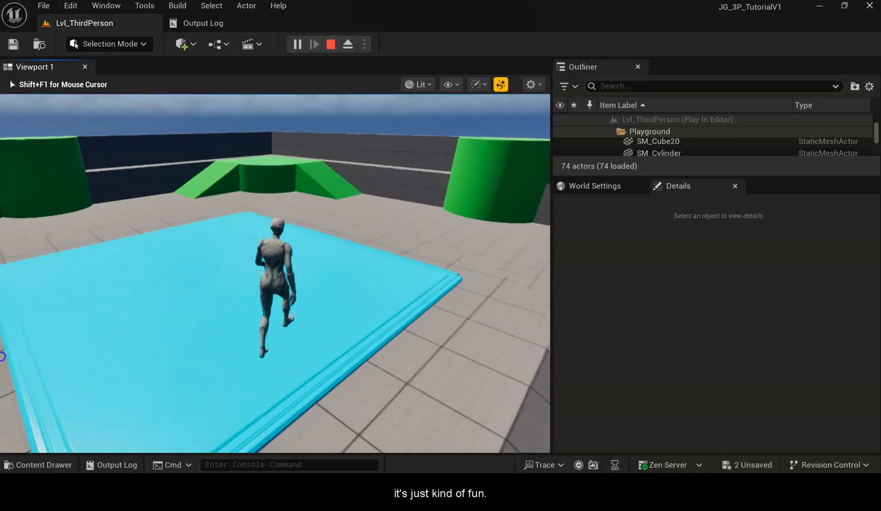
{"action": "key", "text": "d"}
{"action": "key", "text": "w"}
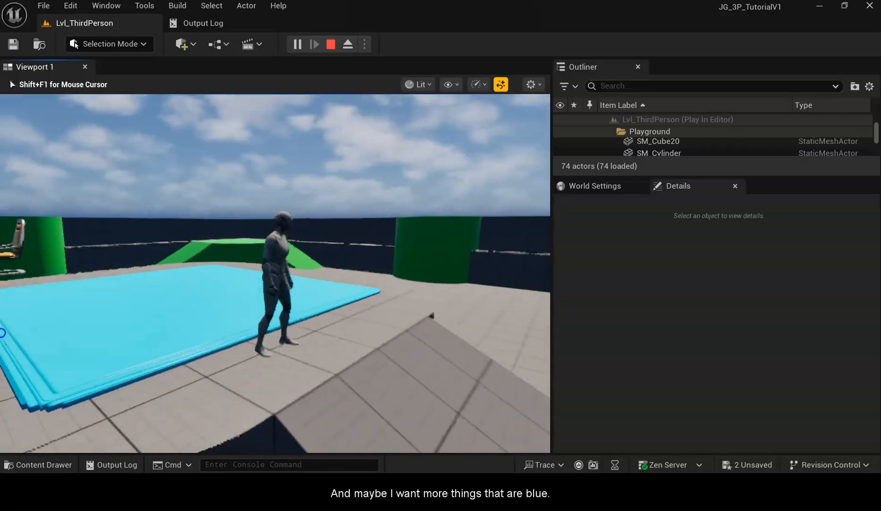
{"action": "key", "text": "w"}
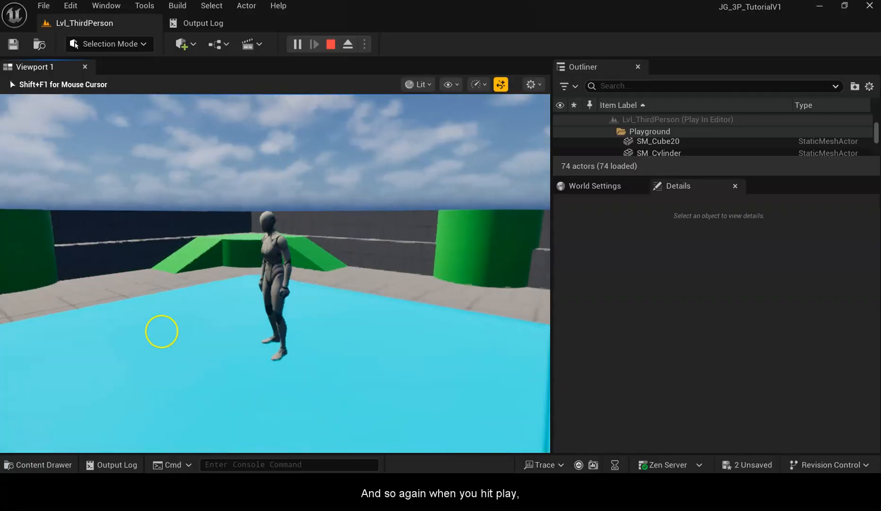
{"action": "key", "text": "Escape"}
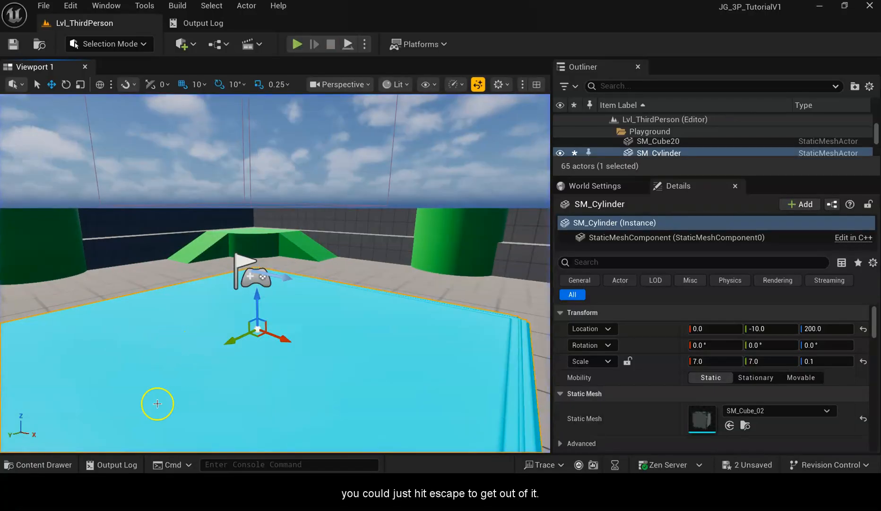
Range-select all cylinder, quarter-cylinder and ramp actors in the Outliner, then enlarge the Details panel.
{"action": "left_click_drag", "start_coordinate": [705, 177], "coordinate": [704, 317]}
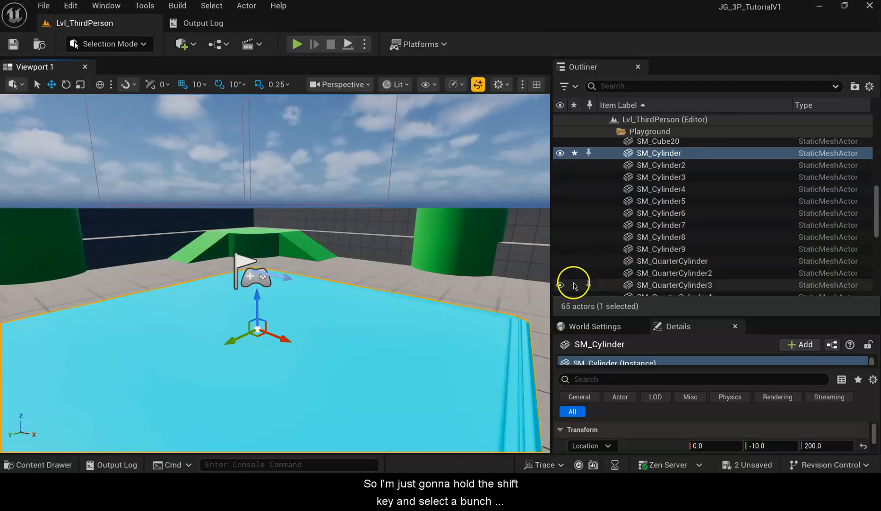
{"action": "left_click", "coordinate": [668, 250], "text": "shift"}
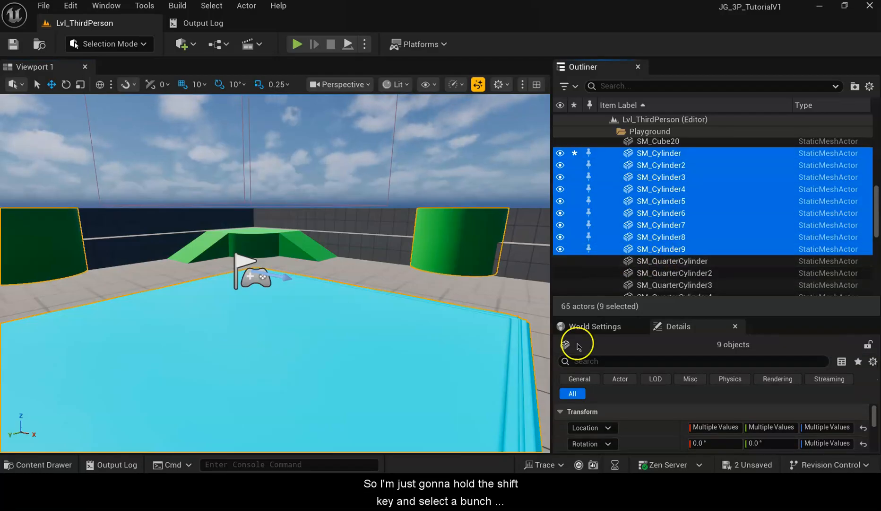
{"action": "scroll", "coordinate": [734, 252], "scroll_direction": "down", "scroll_amount": 3}
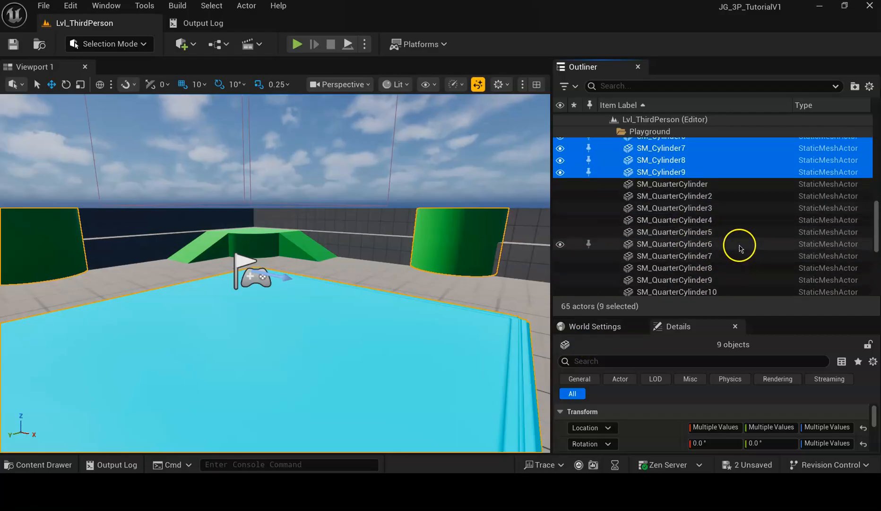
{"action": "scroll", "coordinate": [741, 249], "scroll_direction": "up", "scroll_amount": 10}
{"action": "scroll", "coordinate": [745, 247], "scroll_direction": "down", "scroll_amount": 3}
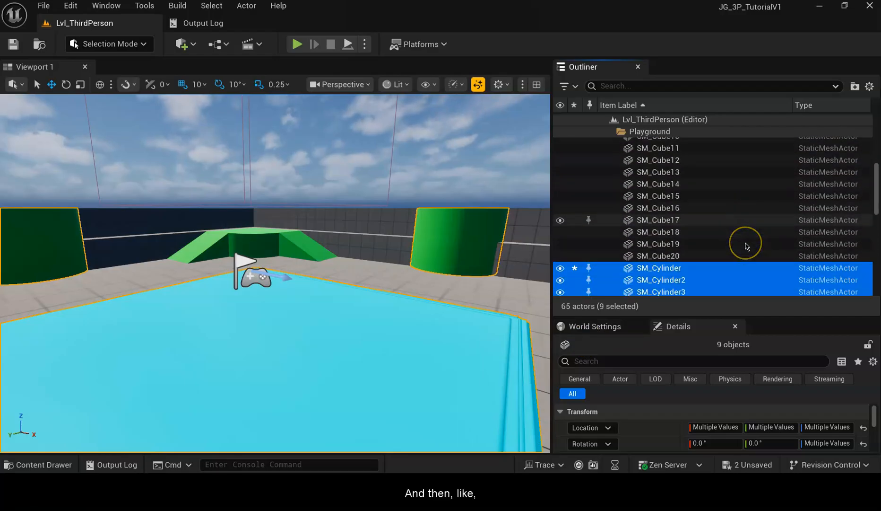
{"action": "scroll", "coordinate": [746, 246], "scroll_direction": "down", "scroll_amount": 8}
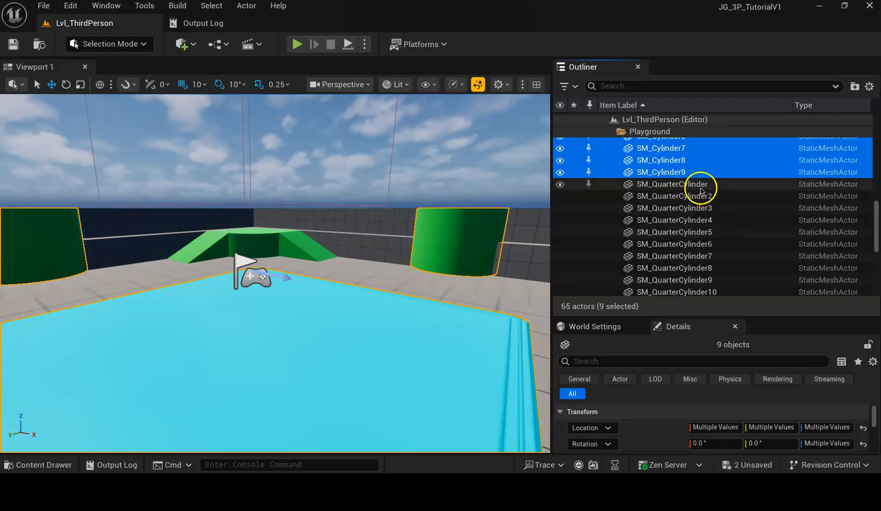
{"action": "scroll", "coordinate": [711, 234], "scroll_direction": "down", "scroll_amount": 3}
{"action": "left_click", "coordinate": [713, 239], "text": "shift"}
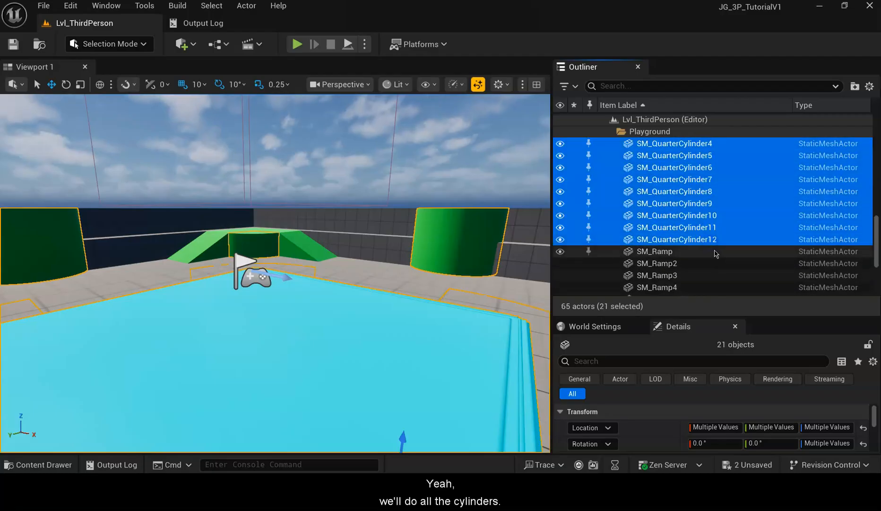
{"action": "scroll", "coordinate": [717, 255], "scroll_direction": "down", "scroll_amount": 3}
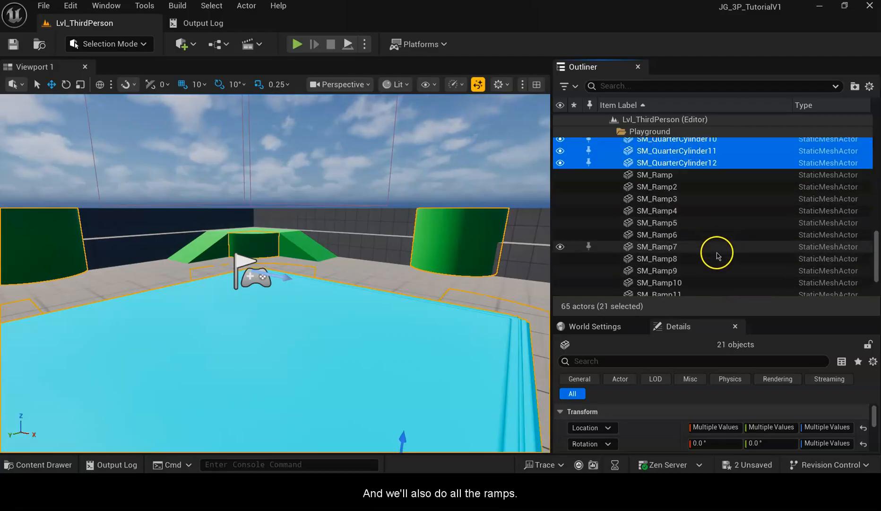
{"action": "scroll", "coordinate": [718, 241], "scroll_direction": "down", "scroll_amount": 3}
{"action": "left_click", "coordinate": [712, 250], "text": "shift"}
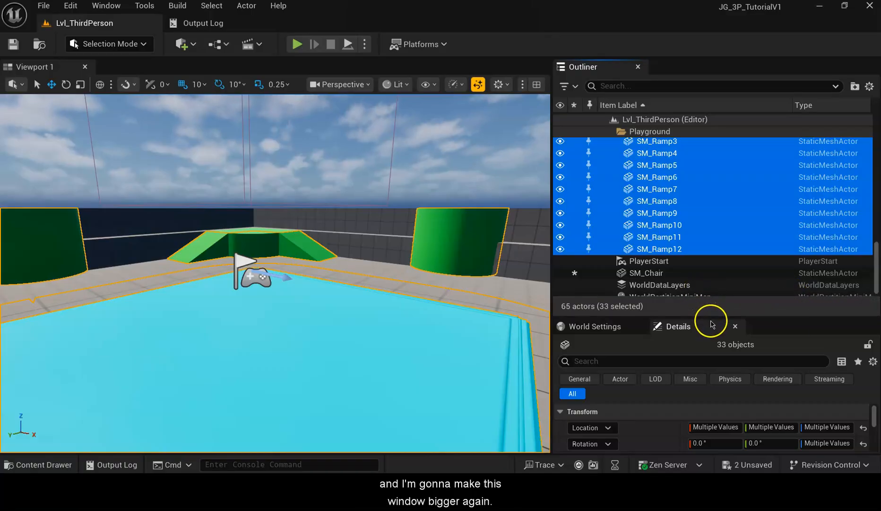
{"action": "left_click_drag", "start_coordinate": [711, 318], "coordinate": [741, 141]}
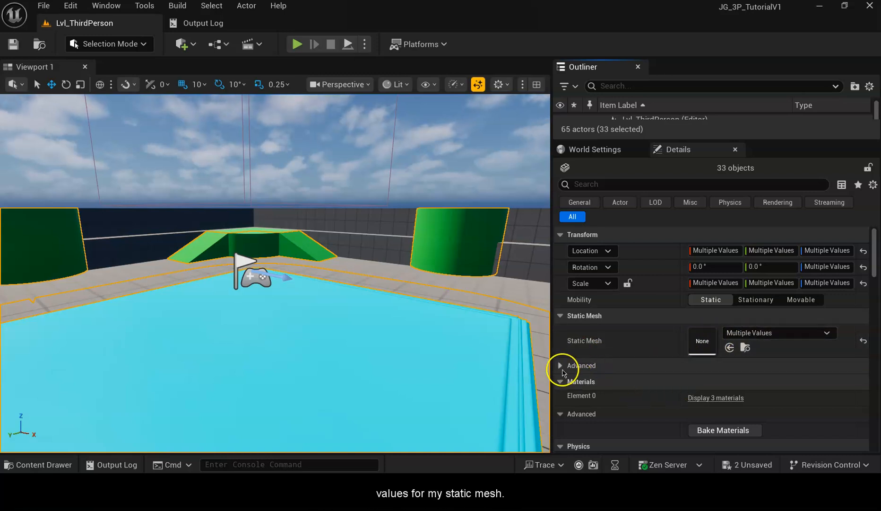
Expand the selection's materials and replace MI_ThirdPersonColWay with MI_Template_BaseBlue on all selected actors.
{"action": "left_click", "coordinate": [717, 397]}
{"action": "scroll", "coordinate": [822, 354], "scroll_direction": "down", "scroll_amount": 3}
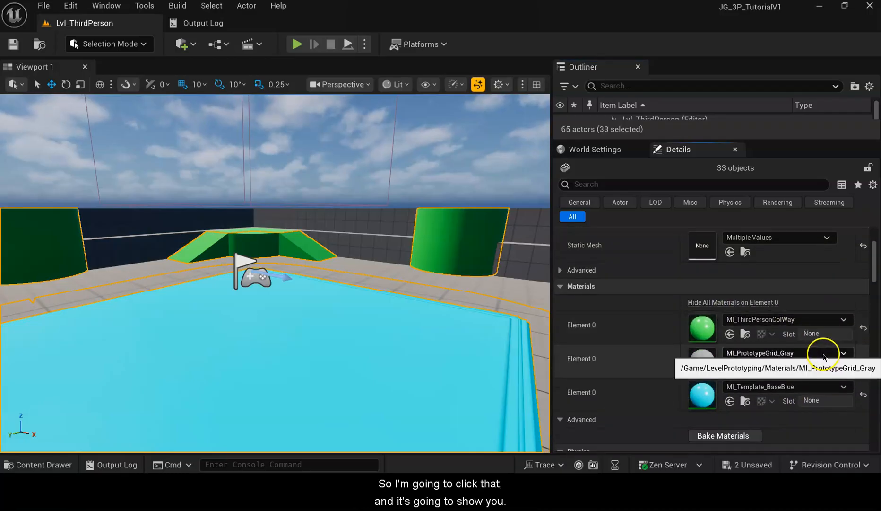
{"action": "scroll", "coordinate": [823, 356], "scroll_direction": "down", "scroll_amount": 1}
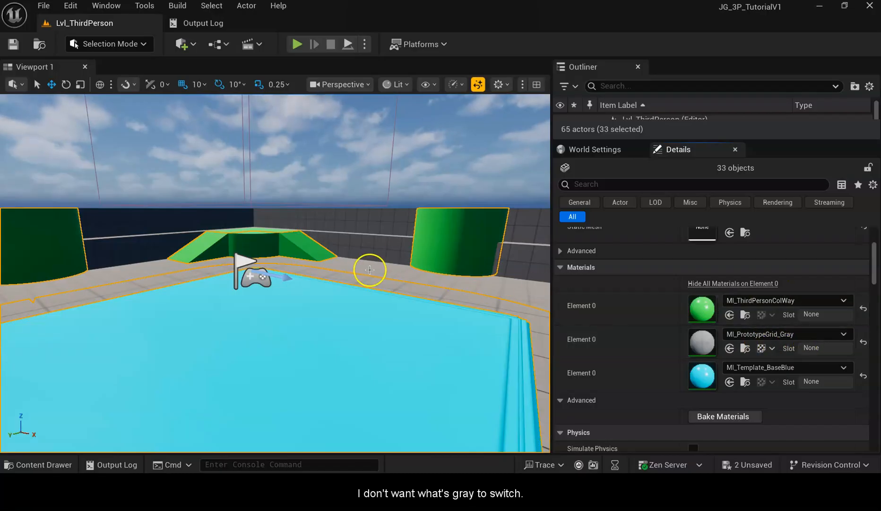
{"action": "left_click", "coordinate": [844, 301]}
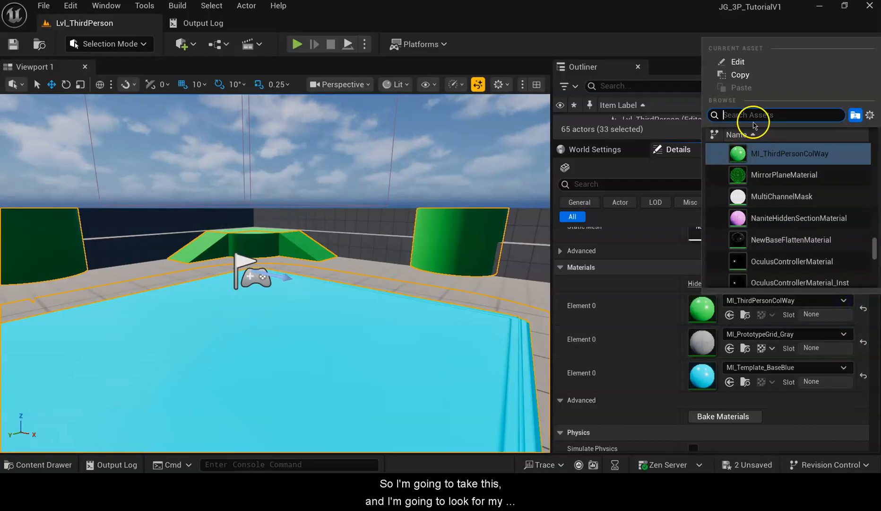
{"action": "type", "text": "blue"}
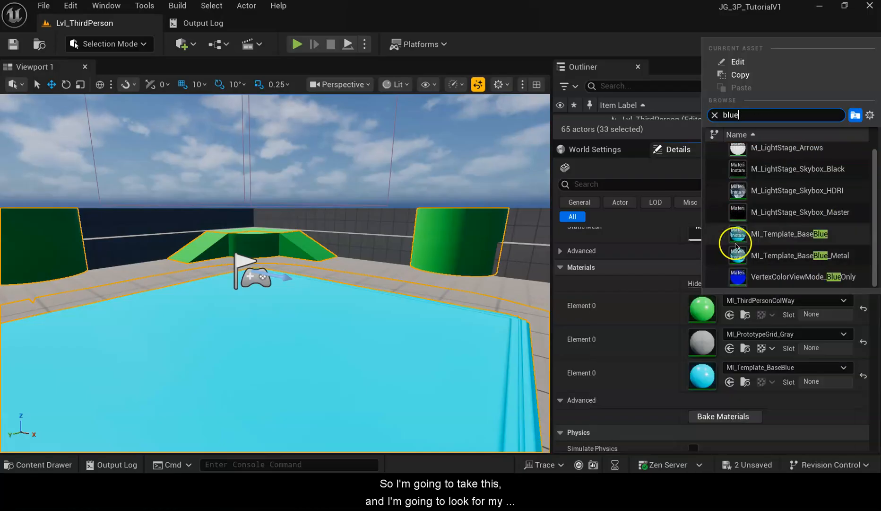
{"action": "left_click", "coordinate": [798, 233]}
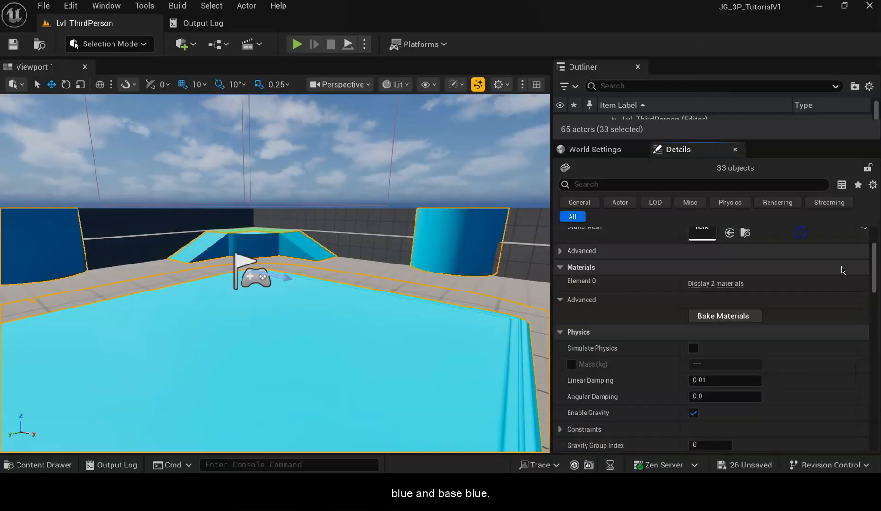
{"action": "left_click", "coordinate": [724, 282]}
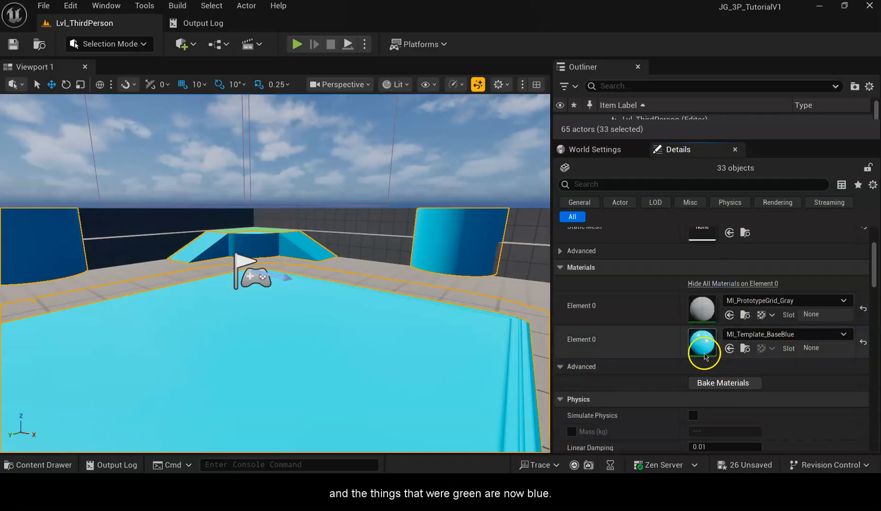
Play the level, run the character around the recolored cylinders and ramps, and exit play mode.
{"action": "left_click", "coordinate": [344, 268]}
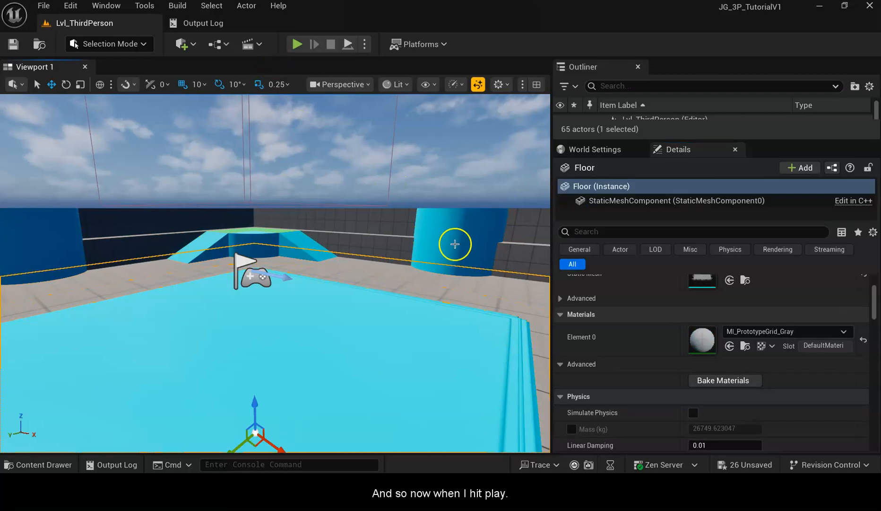
{"action": "left_click", "coordinate": [293, 49]}
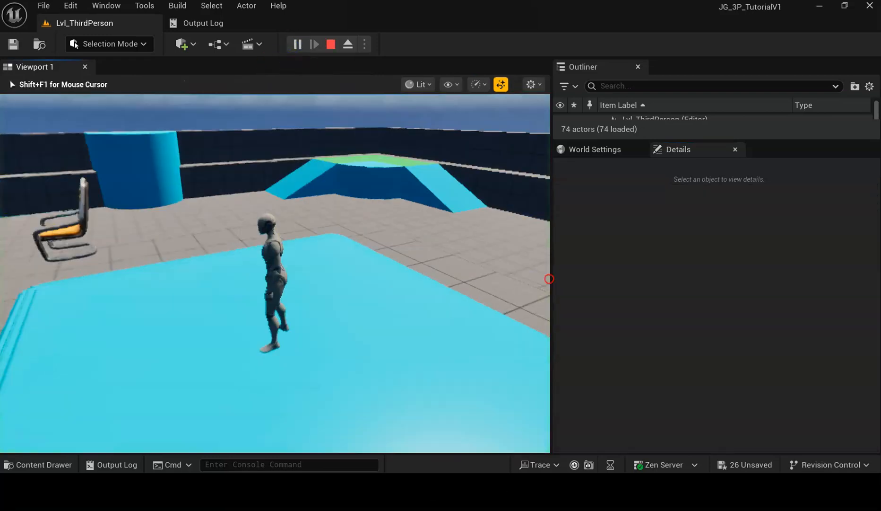
{"action": "key", "text": "w"}
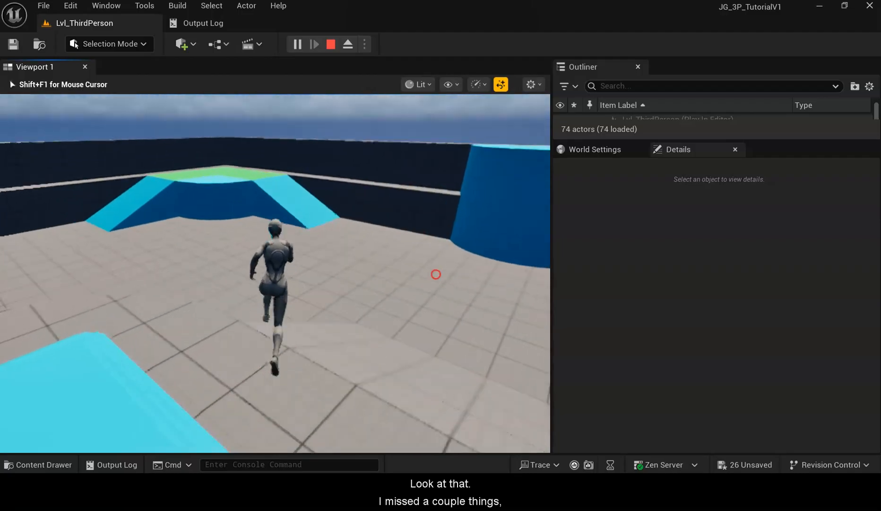
{"action": "key", "text": "w"}
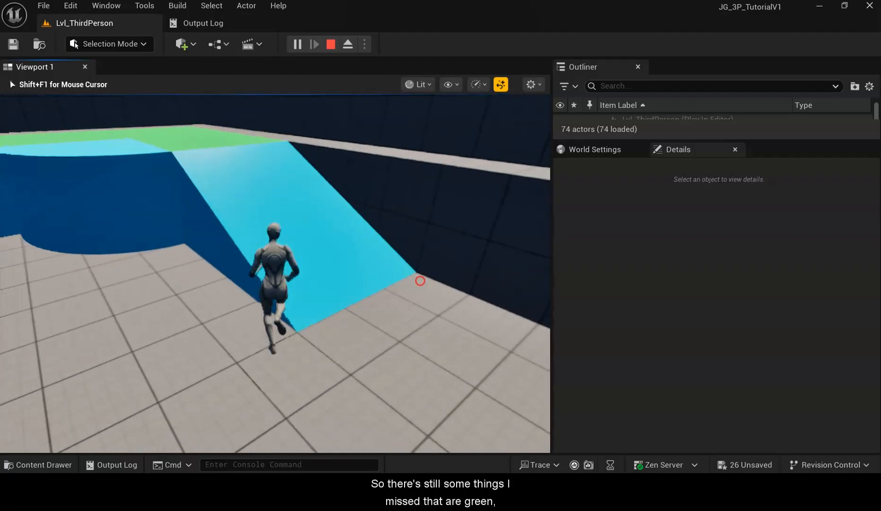
{"action": "key", "text": "w"}
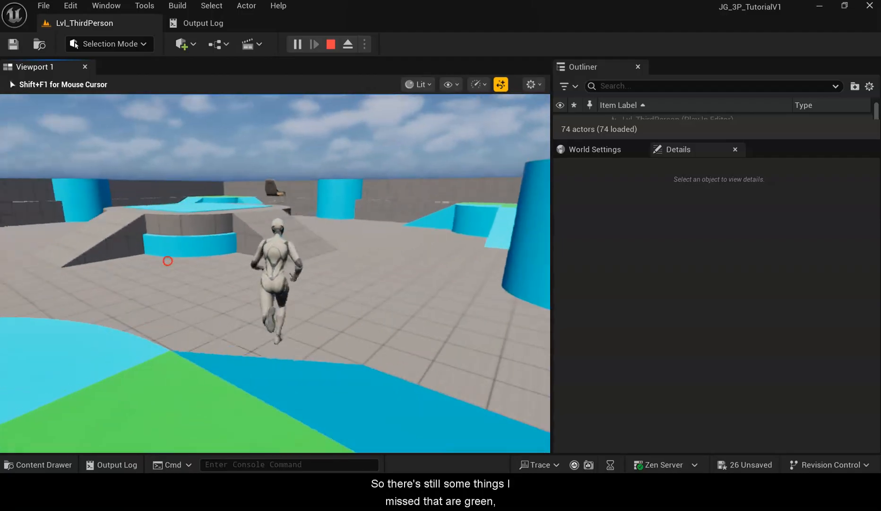
{"action": "key", "text": "w"}
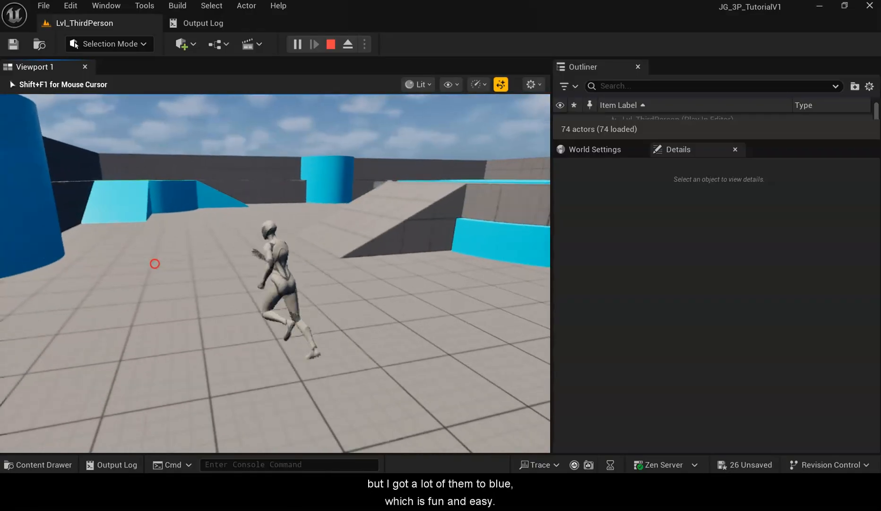
{"action": "key", "text": "Escape"}
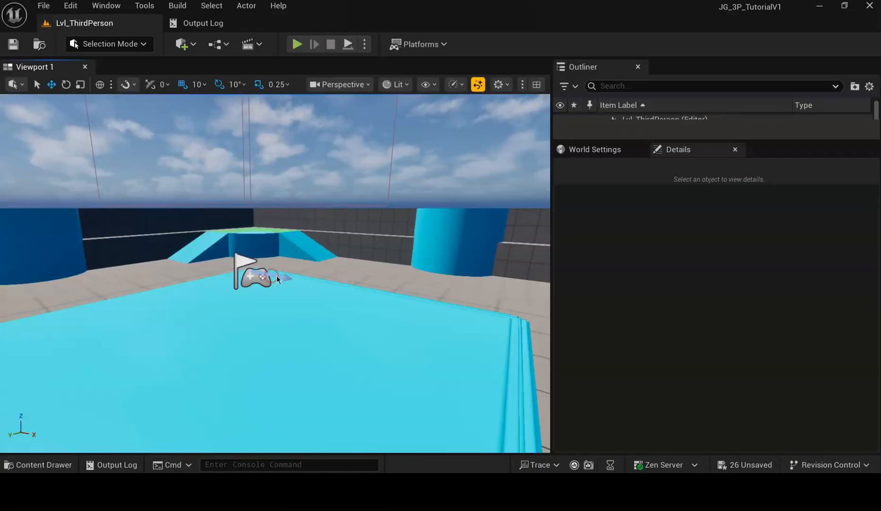
Select the floor and replace its MI_PrototypeGrid_Gray material with M_Ground_Moss found by searching ground.
{"action": "left_click", "coordinate": [294, 280]}
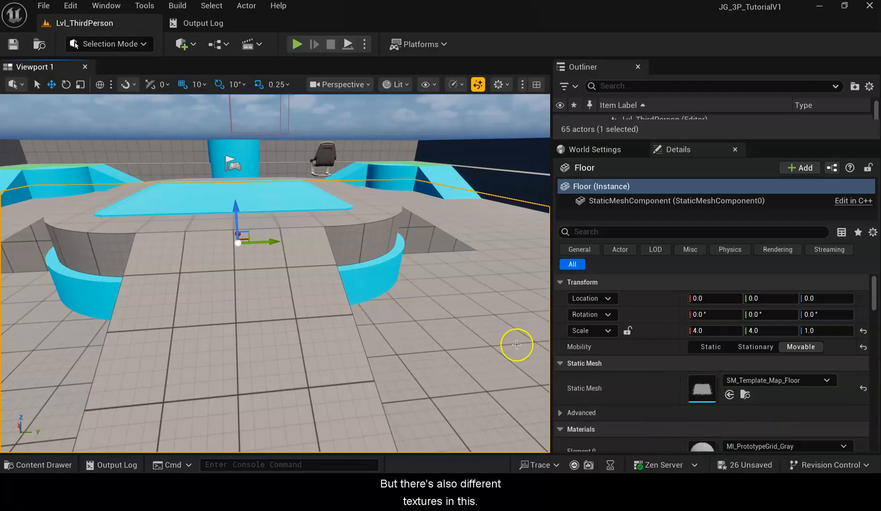
{"action": "left_click", "coordinate": [288, 329]}
{"action": "left_click", "coordinate": [433, 252], "text": "ctrl"}
{"action": "left_click", "coordinate": [446, 339]}
{"action": "left_click_drag", "start_coordinate": [447, 339], "coordinate": [535, 374]}
{"action": "mouse_move", "coordinate": [311, 311]}
{"action": "right_mouse_down"}
{"action": "mouse_move", "coordinate": [409, 331]}
{"action": "mouse_move", "coordinate": [334, 291]}
{"action": "mouse_move", "coordinate": [312, 306]}
{"action": "right_mouse_up"}
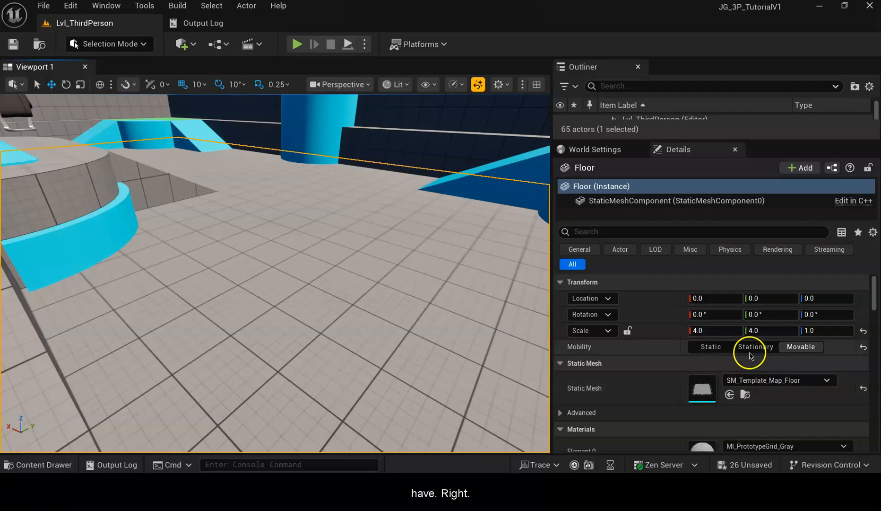
{"action": "scroll", "coordinate": [798, 374], "scroll_direction": "down", "scroll_amount": 3}
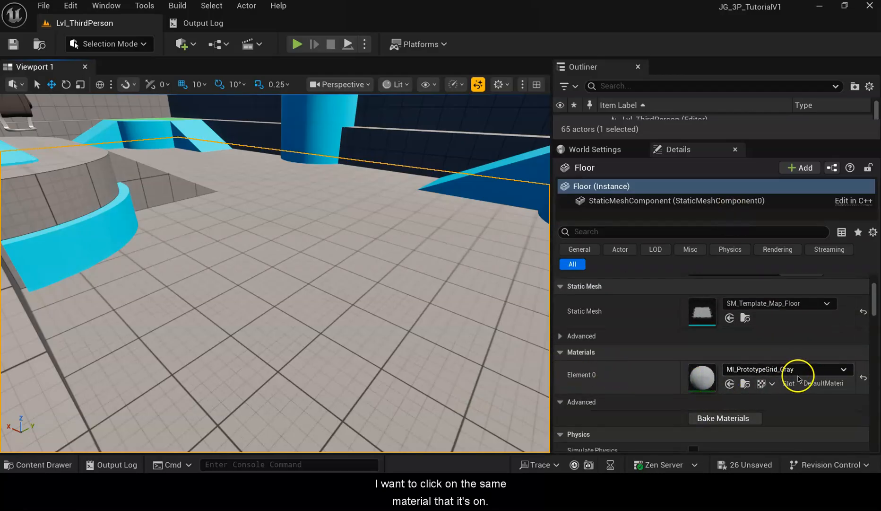
{"action": "left_click", "coordinate": [842, 369]}
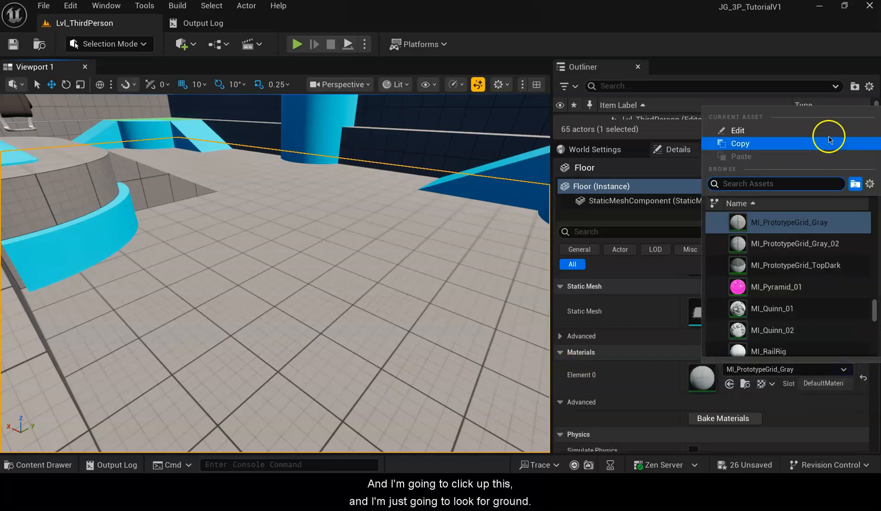
{"action": "type", "text": "ground"}
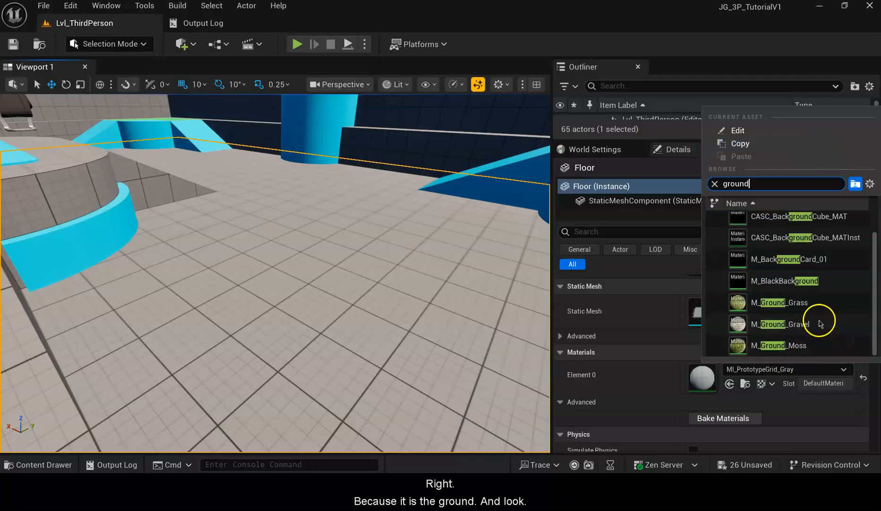
{"action": "left_click", "coordinate": [757, 345]}
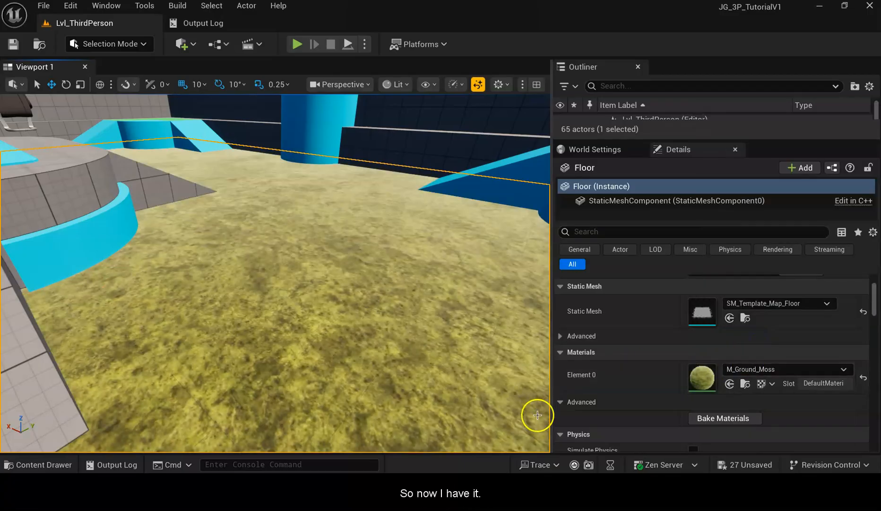
Play the level and run the character across the moss-covered floor.
{"action": "left_click", "coordinate": [297, 44]}
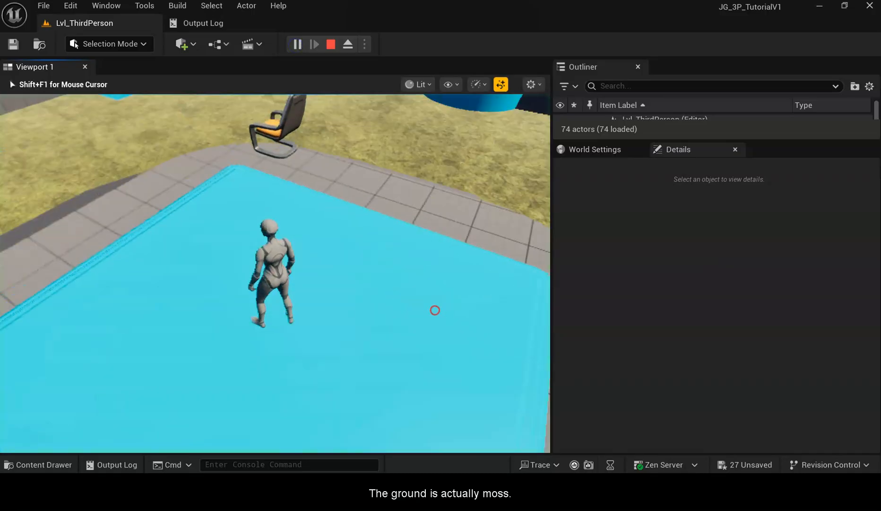
{"action": "key", "text": "w"}
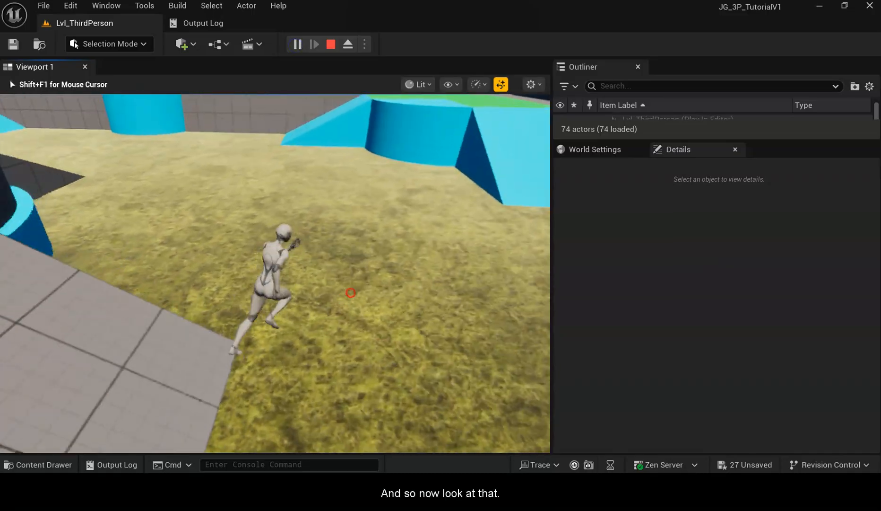